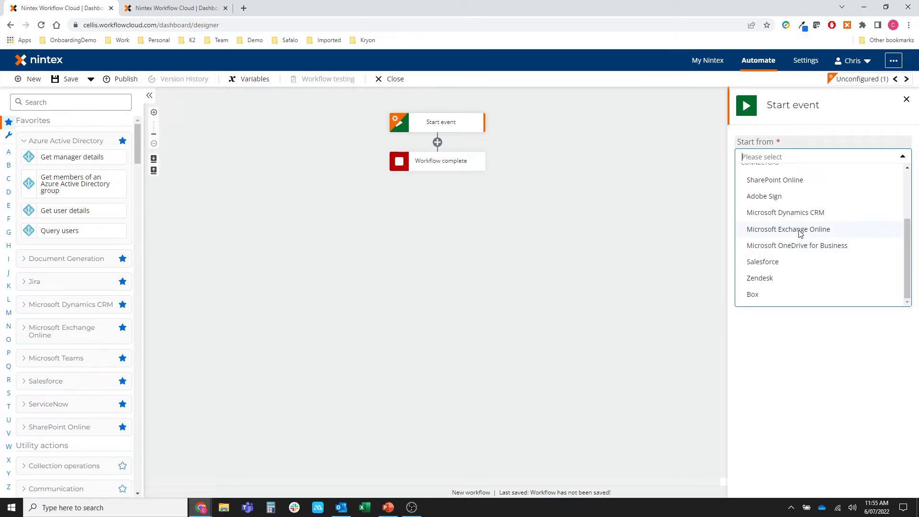
# Trigger the workflow on Received email from Microsoft Exchange Online, keeping the Exchange connection.
pyautogui.click(800, 234)
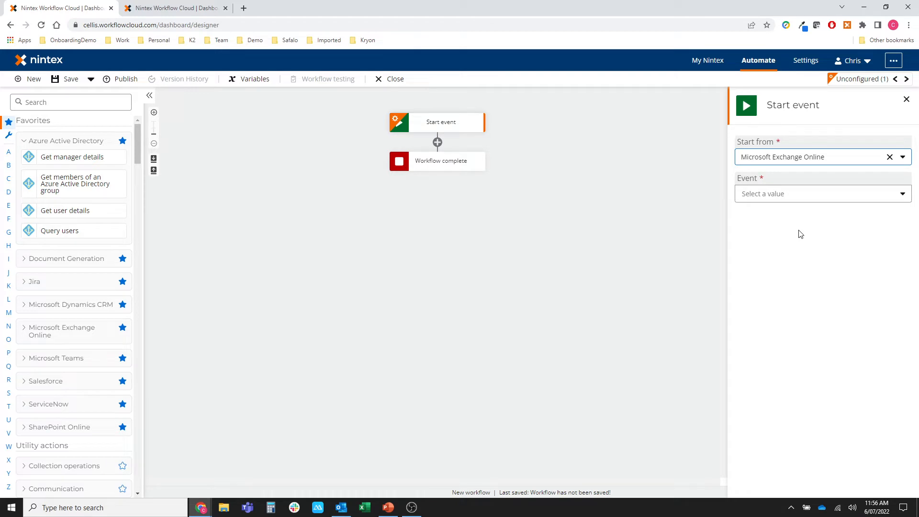
pyautogui.click(798, 200)
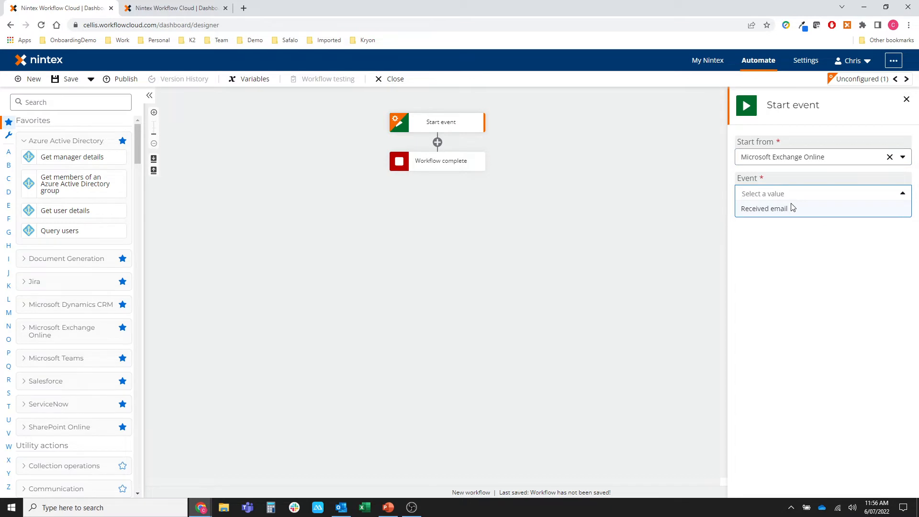
pyautogui.click(782, 213)
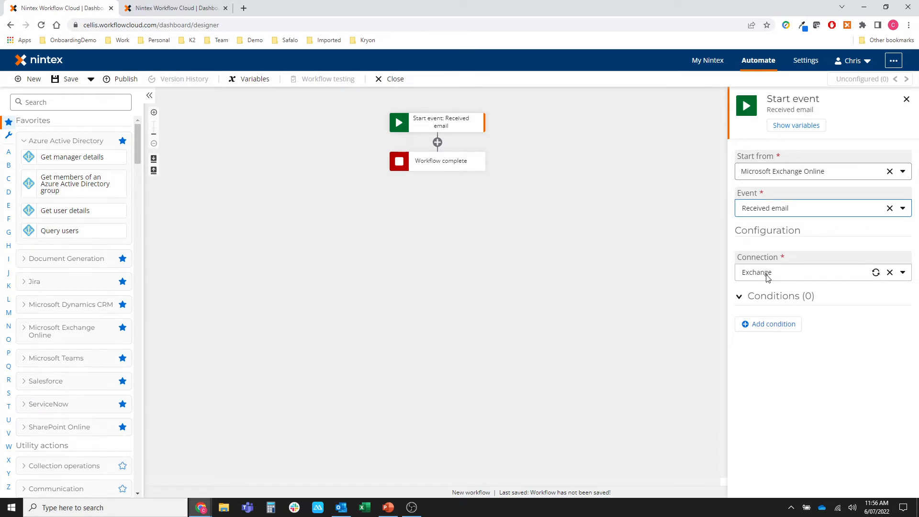
# Add a new trigger condition based on the email Subject field.
pyautogui.click(763, 325)
pyautogui.scroll(-1, 810, 344)
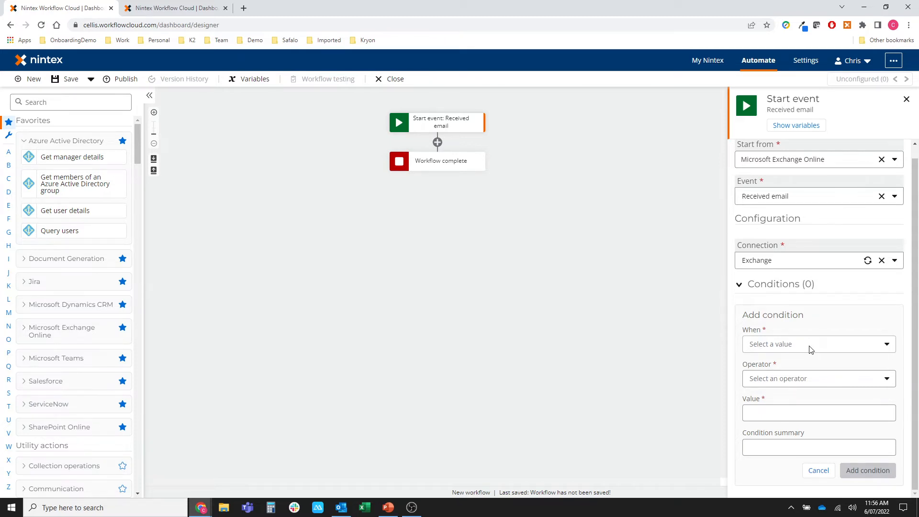
pyautogui.click(810, 348)
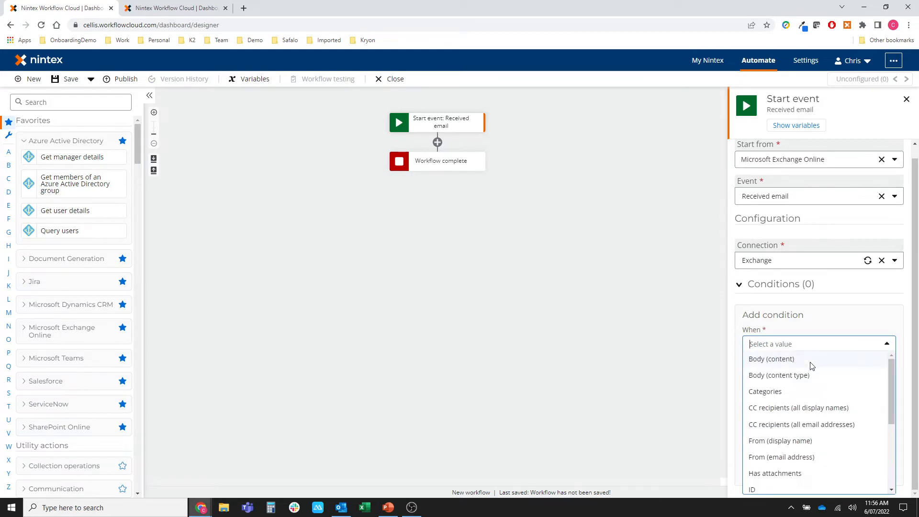
pyautogui.scroll(-1, 807, 395)
pyautogui.scroll(-2, 808, 396)
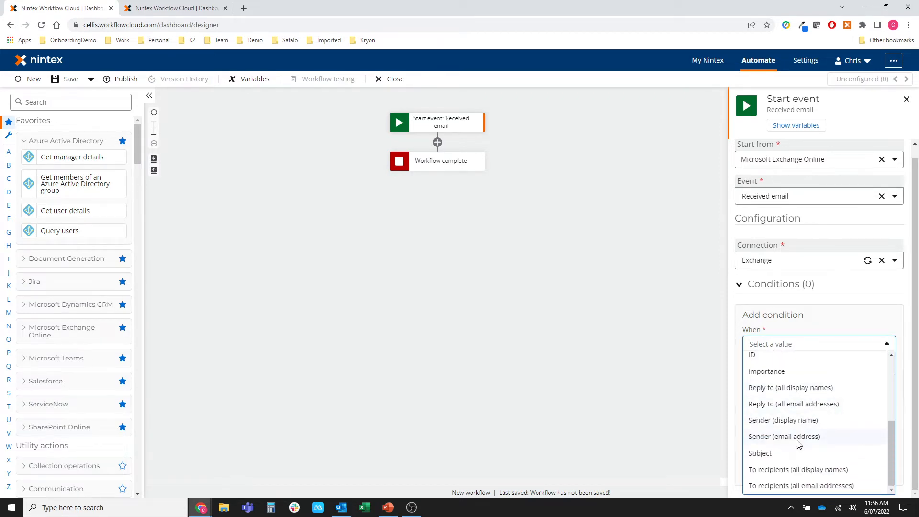
pyautogui.click(797, 453)
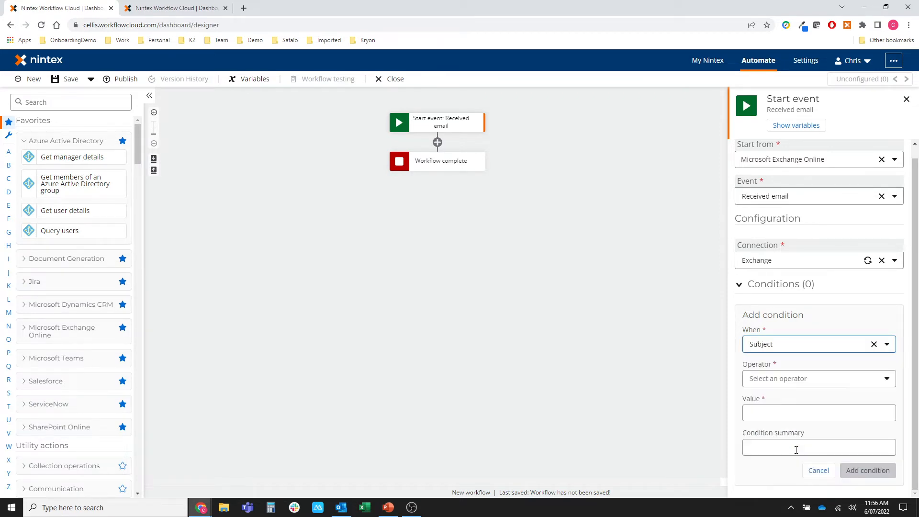
# Set the condition to 'contains' Project, save it, and keep all conditions required.
pyautogui.click(796, 381)
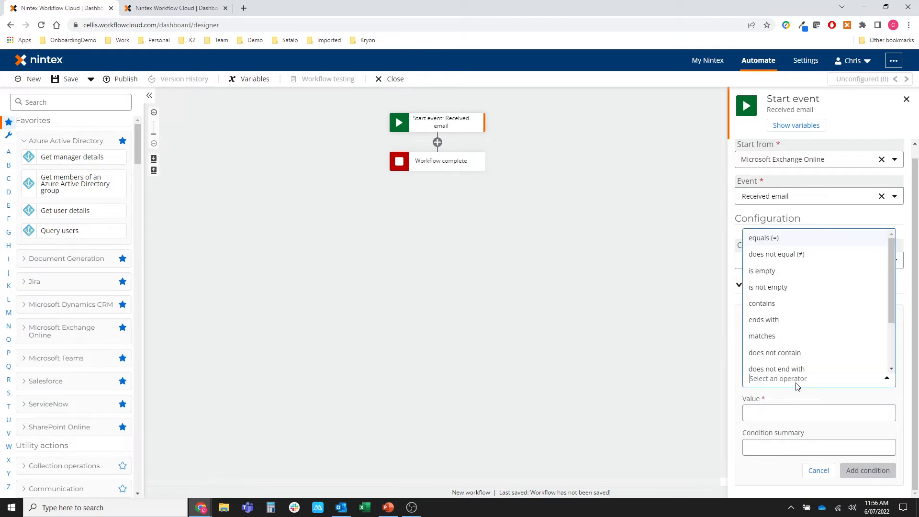
pyautogui.click(789, 306)
pyautogui.click(787, 416)
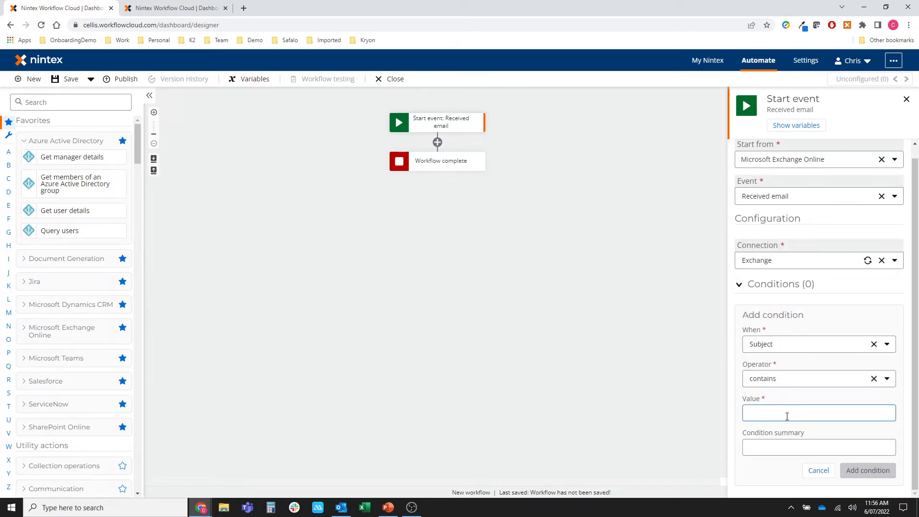
pyautogui.write('Project')
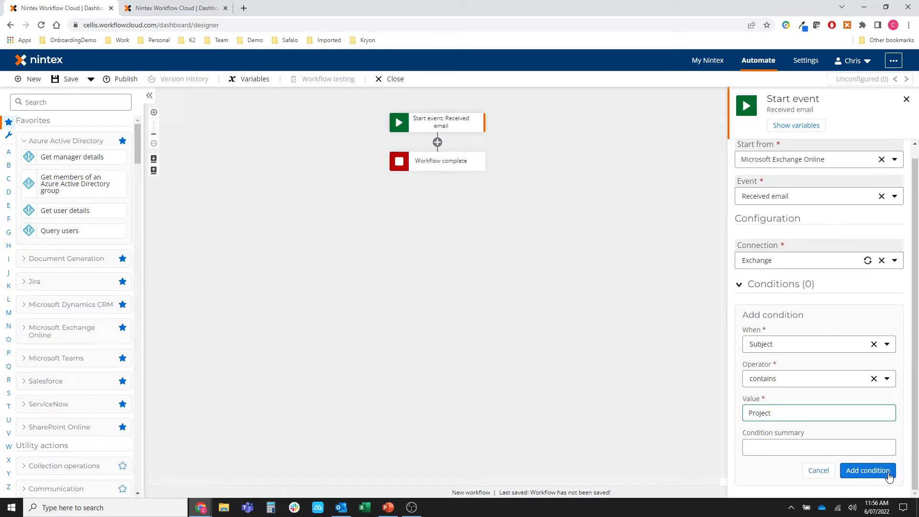
pyautogui.click(867, 471)
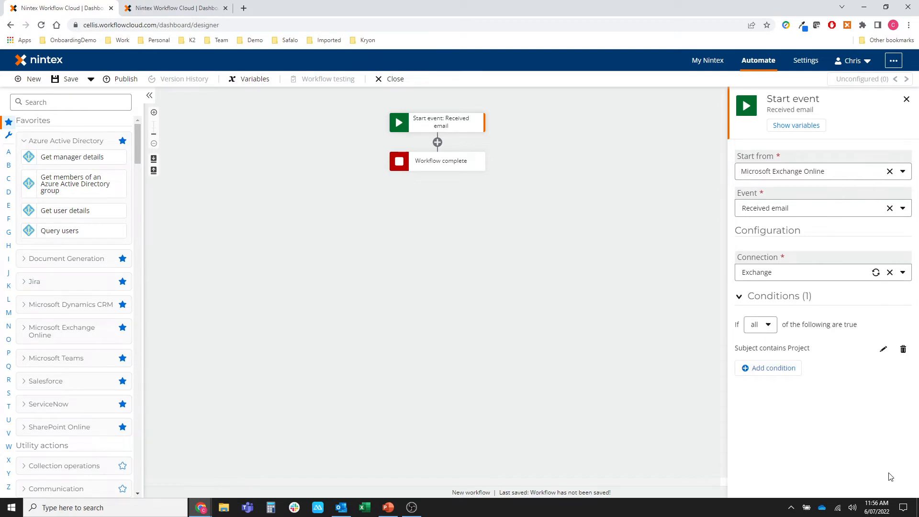
pyautogui.click(770, 326)
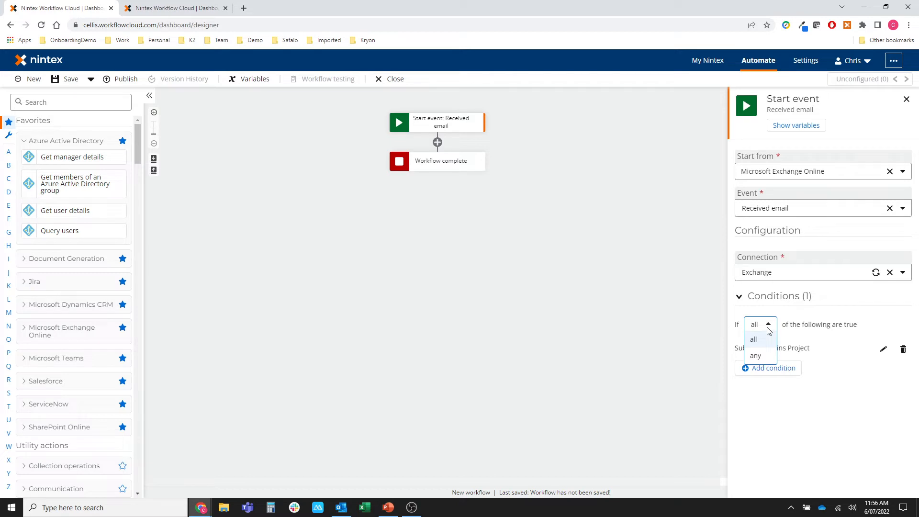
pyautogui.click(786, 418)
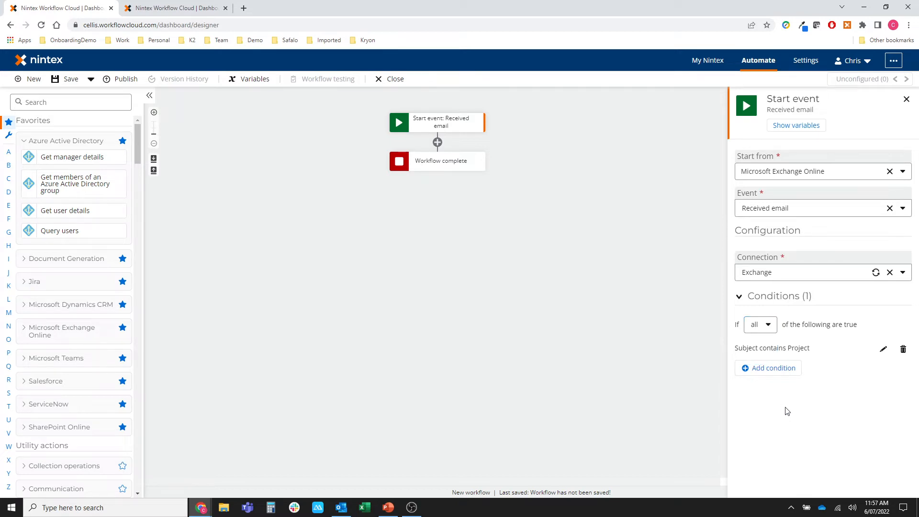
# Add a Log to instance details action after the start event and open its settings.
pyautogui.click(39, 101)
pyautogui.write('log')
pyautogui.moveTo(55, 118); pyautogui.dragTo(437, 143)
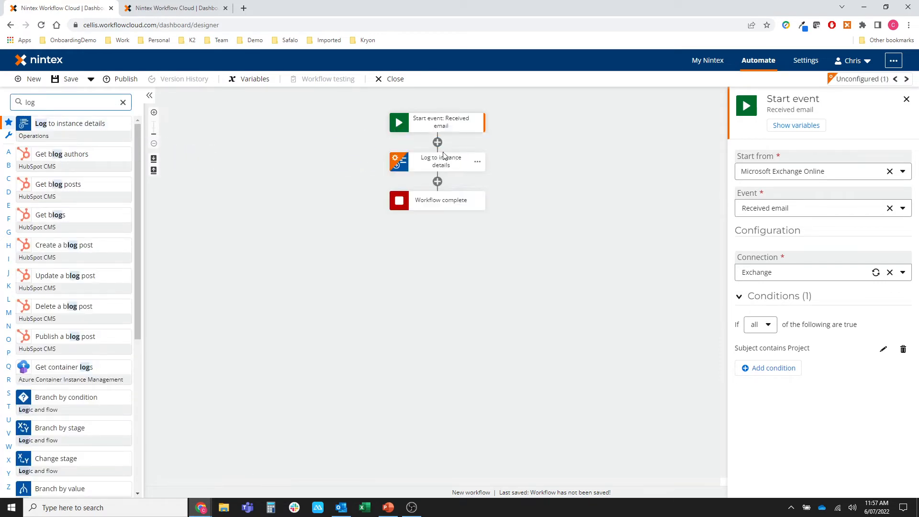
pyautogui.click(443, 158)
pyautogui.click(124, 102)
# Insert the start event's Sender (email address) variable into the log message.
pyautogui.click(802, 166)
pyautogui.click(893, 137)
pyautogui.click(416, 190)
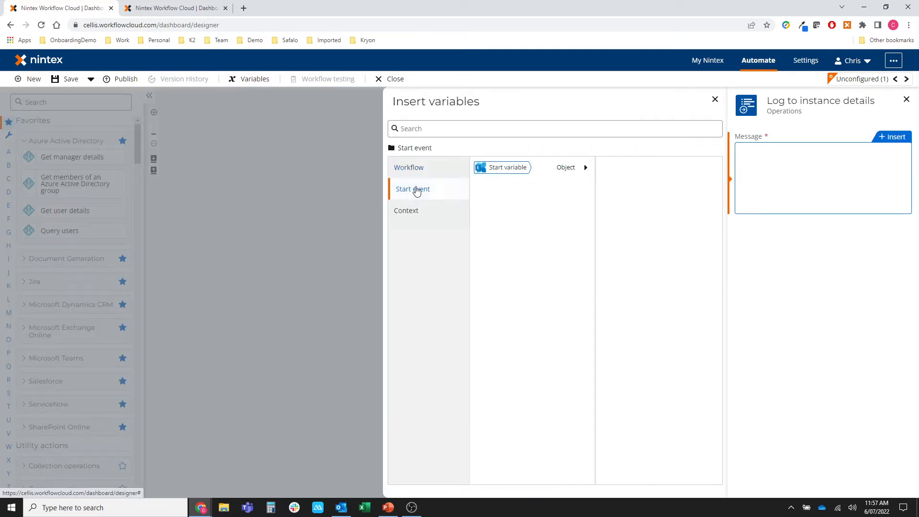
pyautogui.click(584, 170)
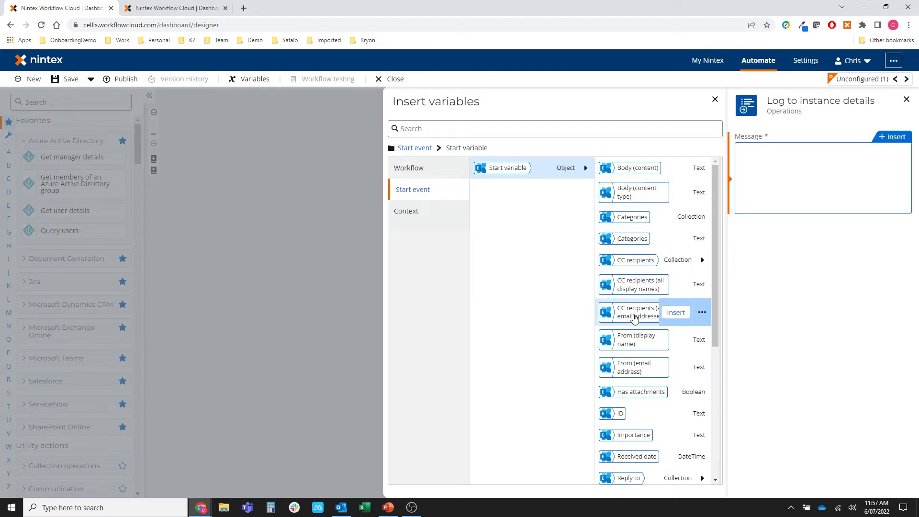
pyautogui.scroll(-1, 628, 339)
pyautogui.scroll(-3, 628, 339)
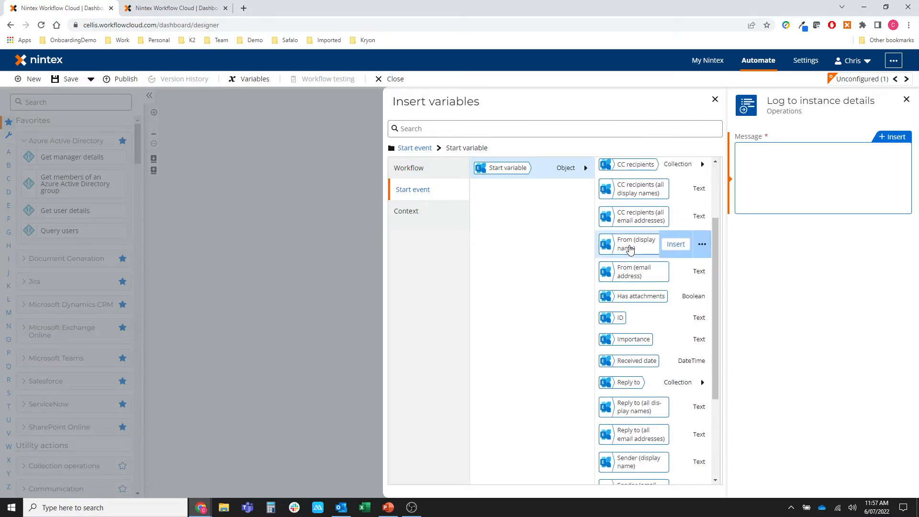
pyautogui.scroll(-2, 630, 267)
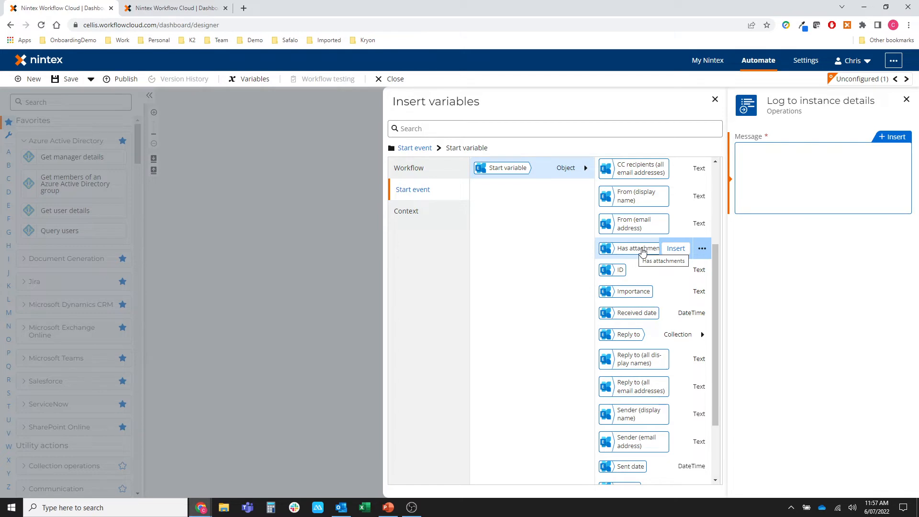
pyautogui.scroll(-1, 627, 255)
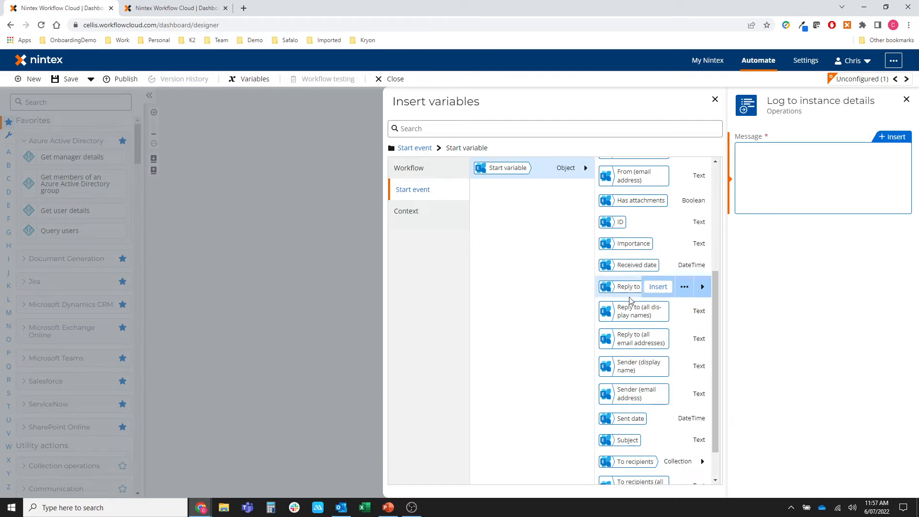
pyautogui.scroll(-2, 636, 330)
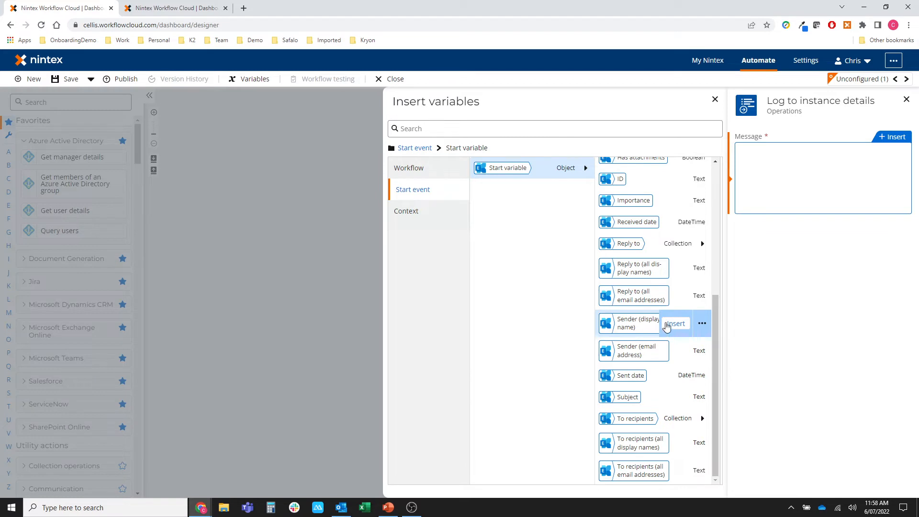
pyautogui.click(676, 351)
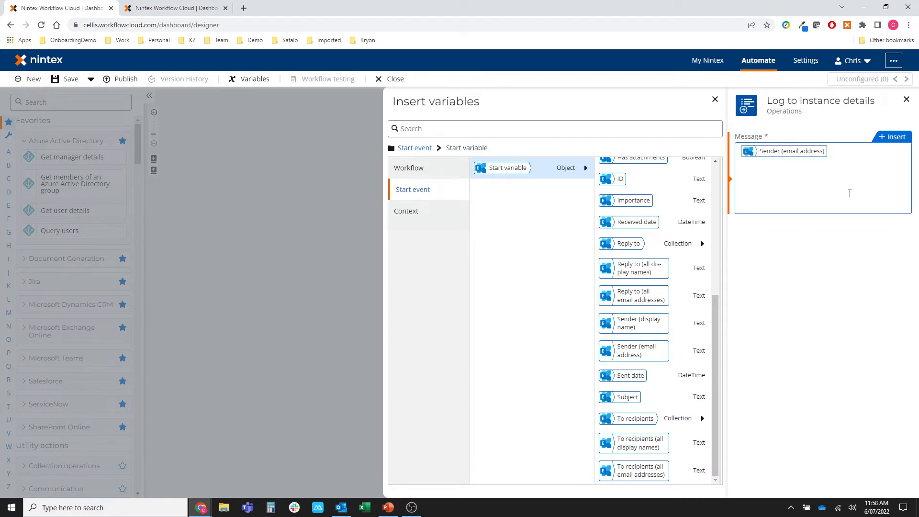
# Label the message 'Sender email:' before the sender variable.
pyautogui.write('Sender:')
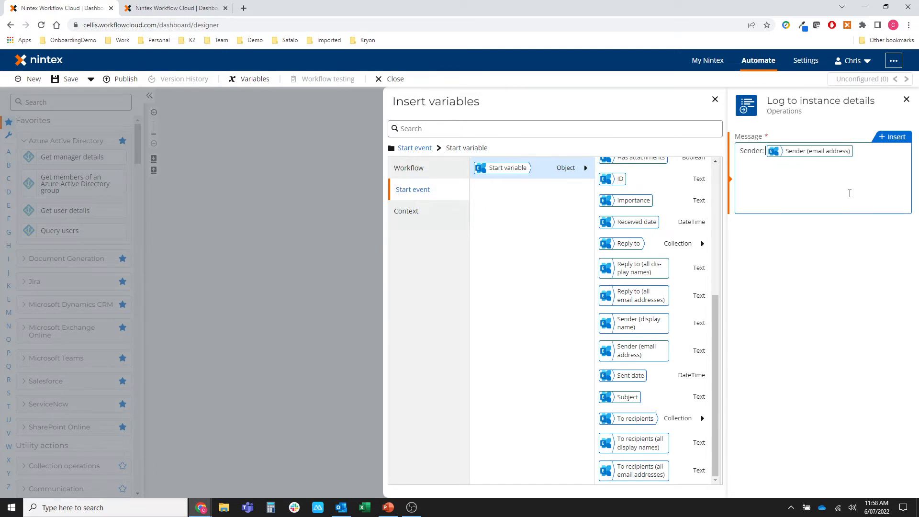
pyautogui.press('BackSpace')
pyautogui.press('BackSpace')
pyautogui.write('email')
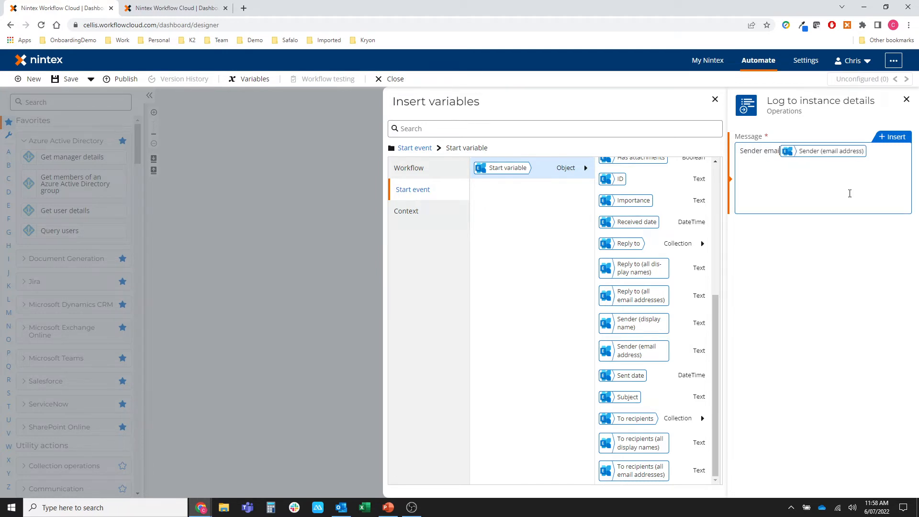
pyautogui.write(':')
pyautogui.press('BackSpace')
pyautogui.write(':')
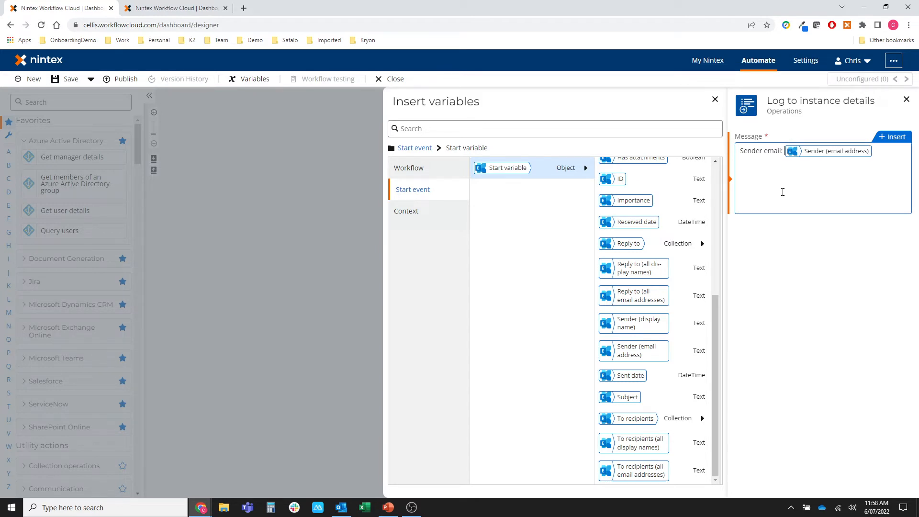
pyautogui.scroll(5, 622, 239)
pyautogui.scroll(-5, 628, 225)
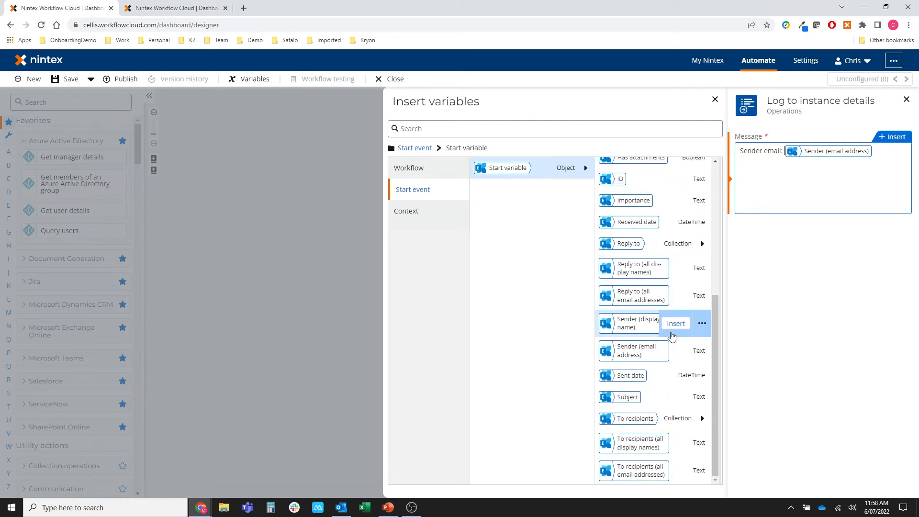
# Close the variable and log settings panels to show Received email, Log, Workflow complete.
pyautogui.click(311, 291)
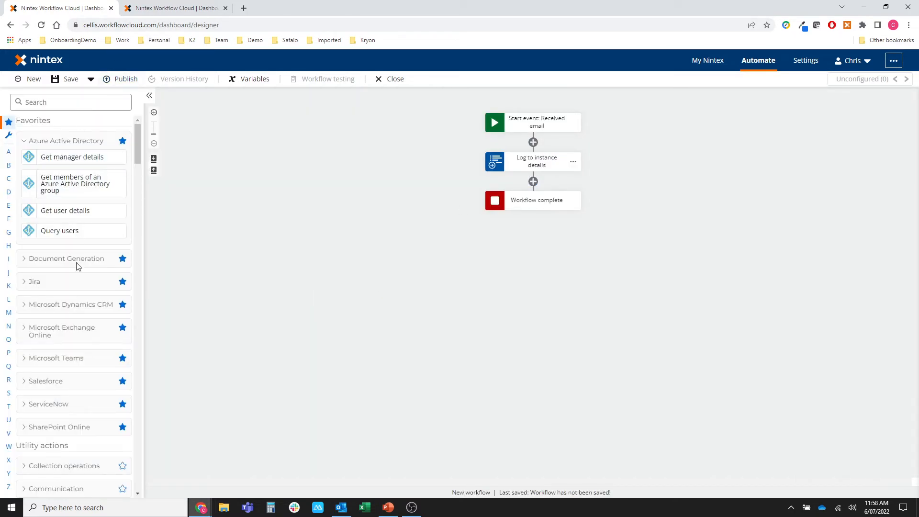
pyautogui.scroll(-1, 81, 357)
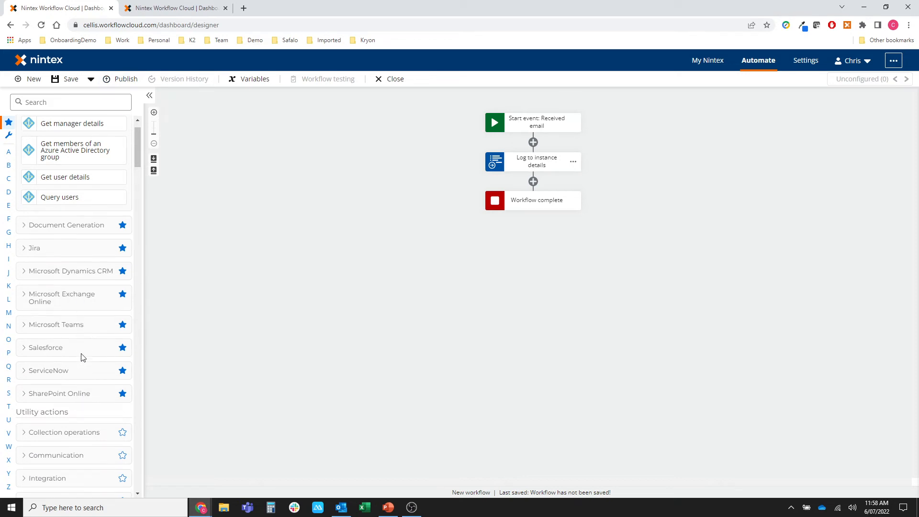
pyautogui.click(28, 258)
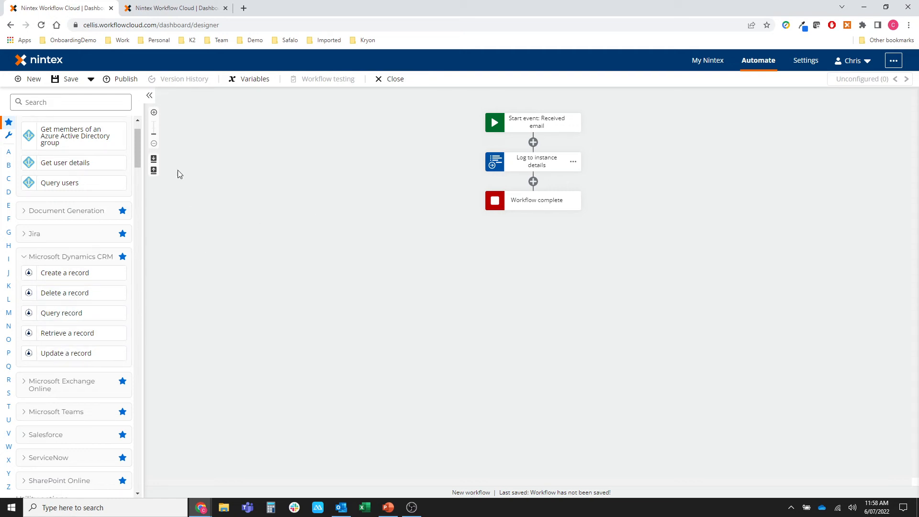
# Publish the workflow with the name 'Exchange Start' as Version 1.0.
pyautogui.click(125, 80)
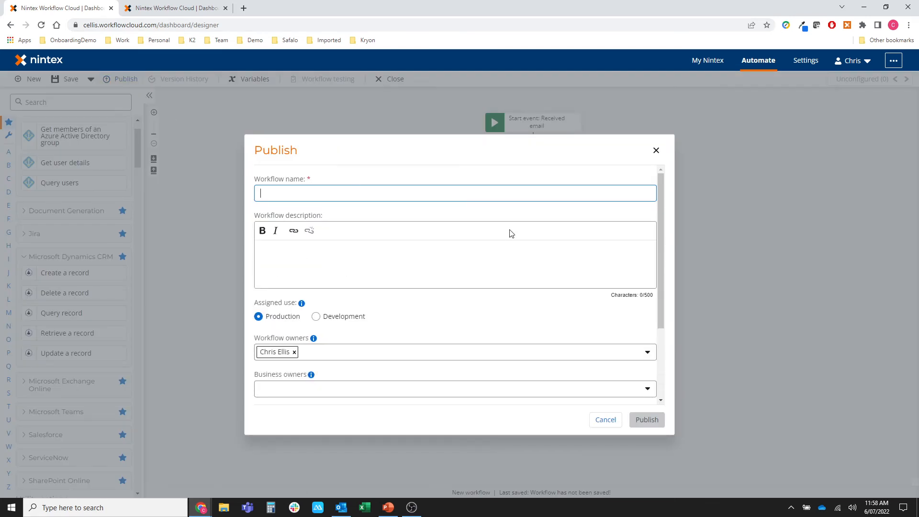
pyautogui.write('Exchange S')
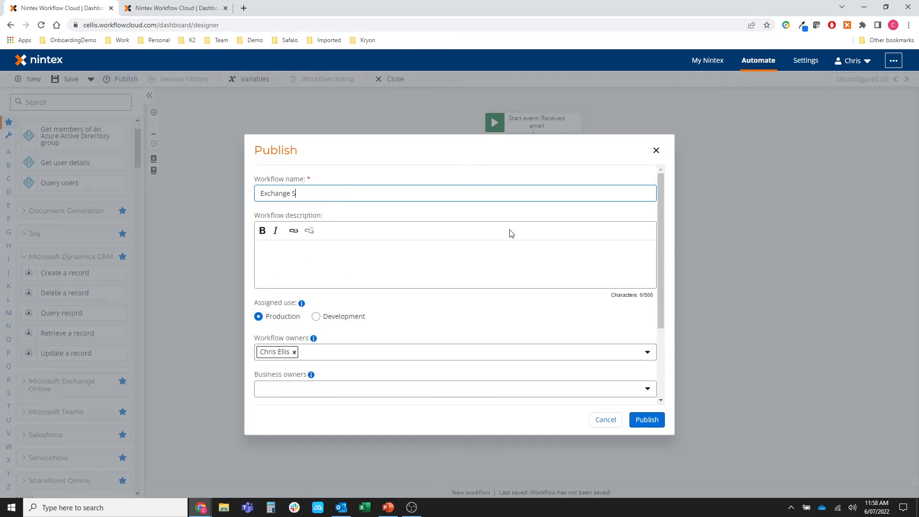
pyautogui.write('tart')
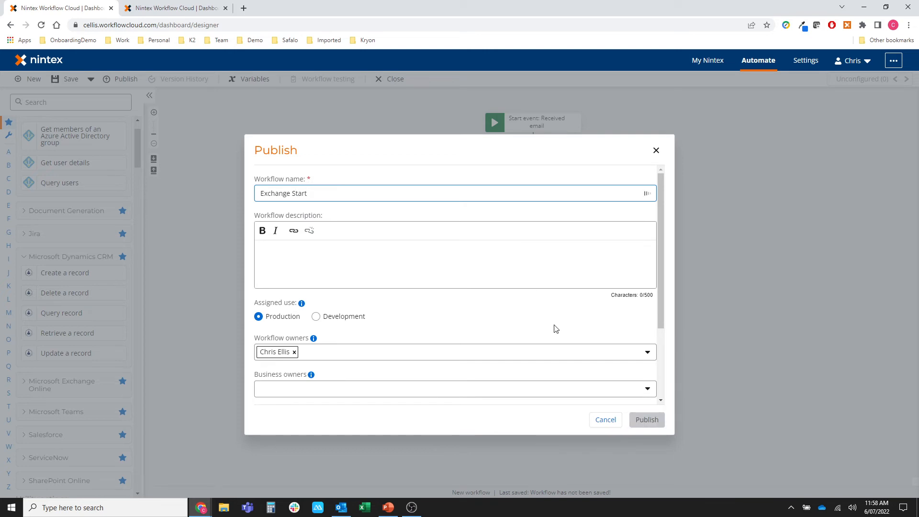
pyautogui.click(646, 419)
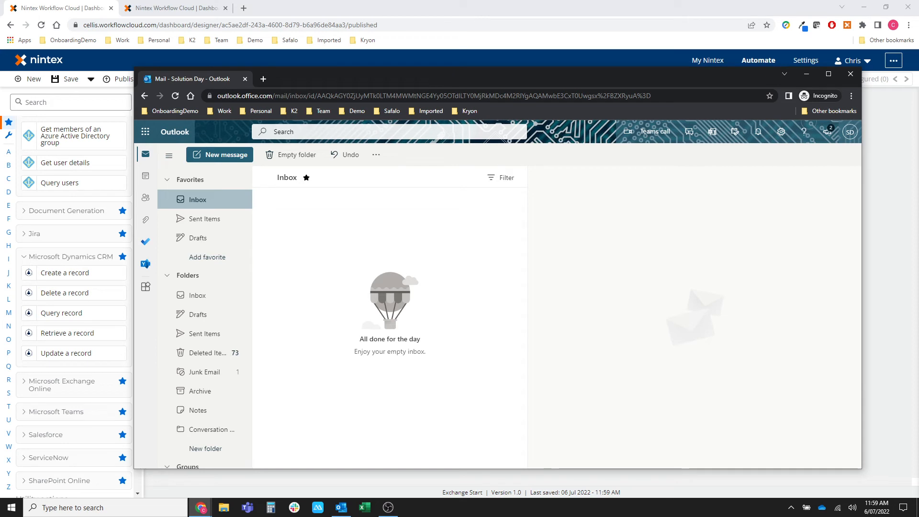
# Start a new Outlook email addressed to the monitored mailbox.
pyautogui.hotkey('alt', 'Tab')
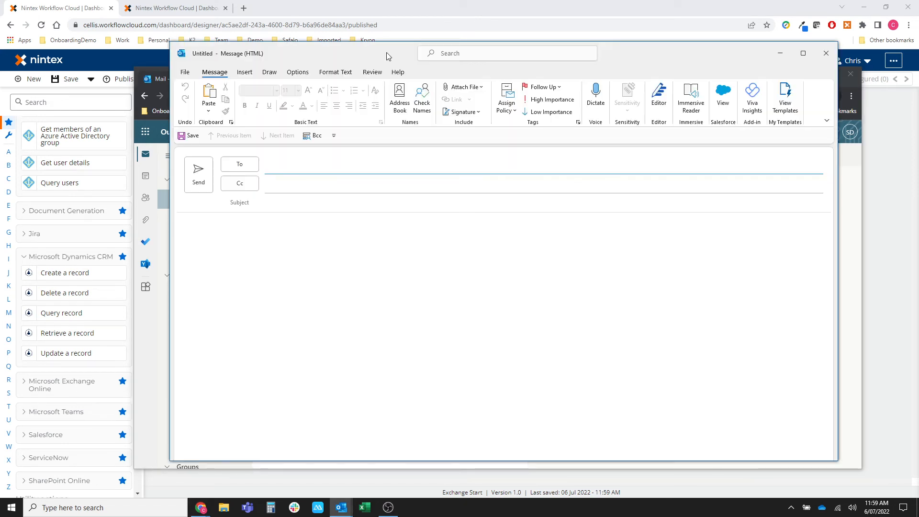
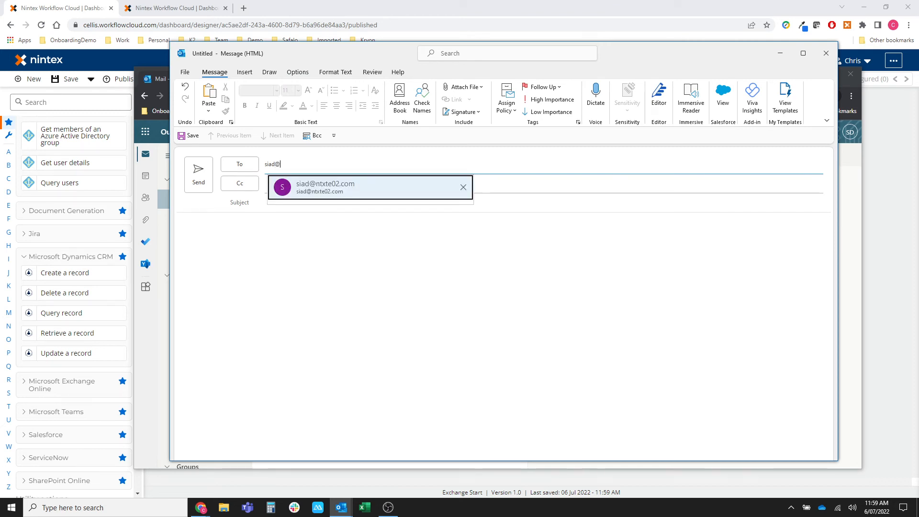
pyautogui.click(348, 202)
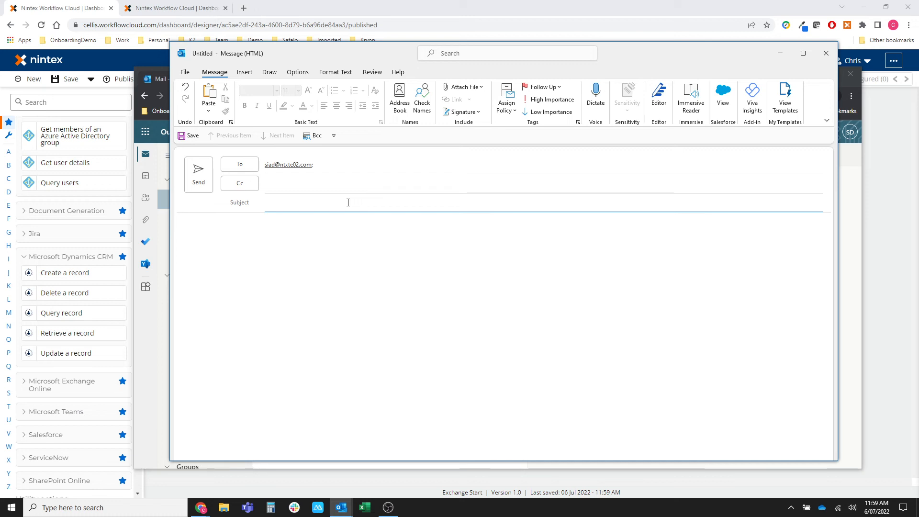
# Enter subject 'Project Team for our new building' and body 'Text 123', then send.
pyautogui.write('Project Team for our new building')
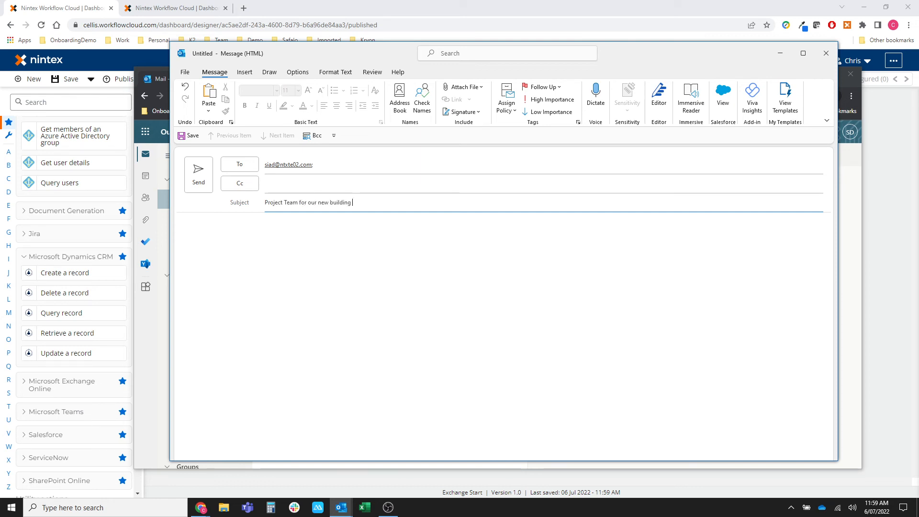
pyautogui.press('Tab')
pyautogui.write('Tet 123')
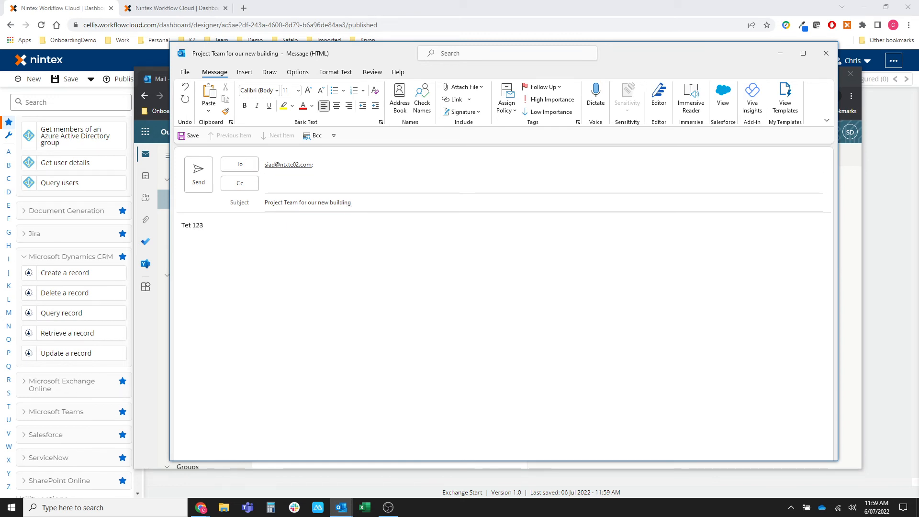
pyautogui.press('BackSpace')
pyautogui.press('BackSpace')
pyautogui.press('BackSpace')
pyautogui.press('BackSpace')
pyautogui.press('BackSpace')
pyautogui.write('xt 123')
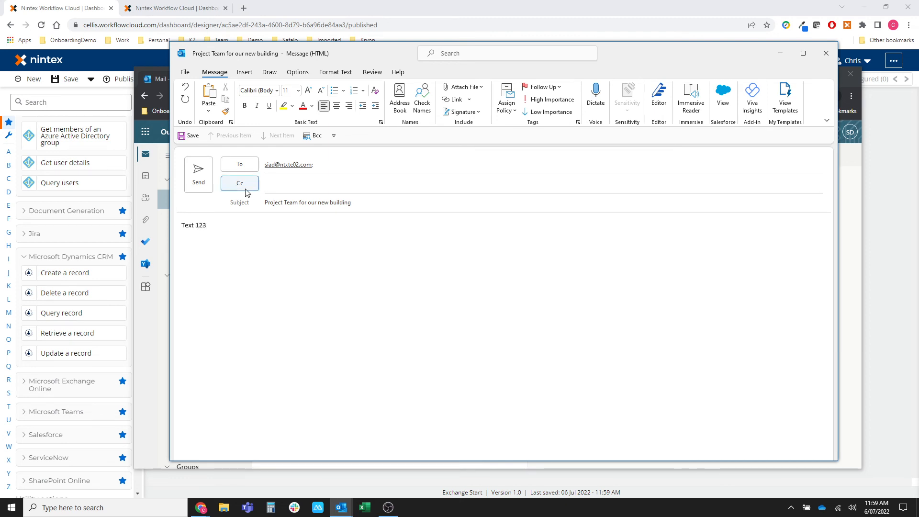
pyautogui.click(197, 175)
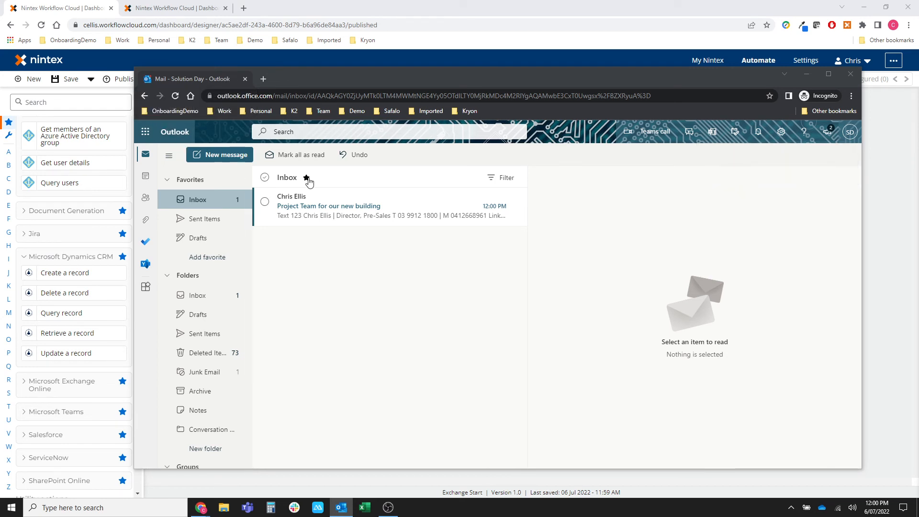
# Read the arrived 'Project Team for our new building' email, then minimize the mail window.
pyautogui.click(407, 206)
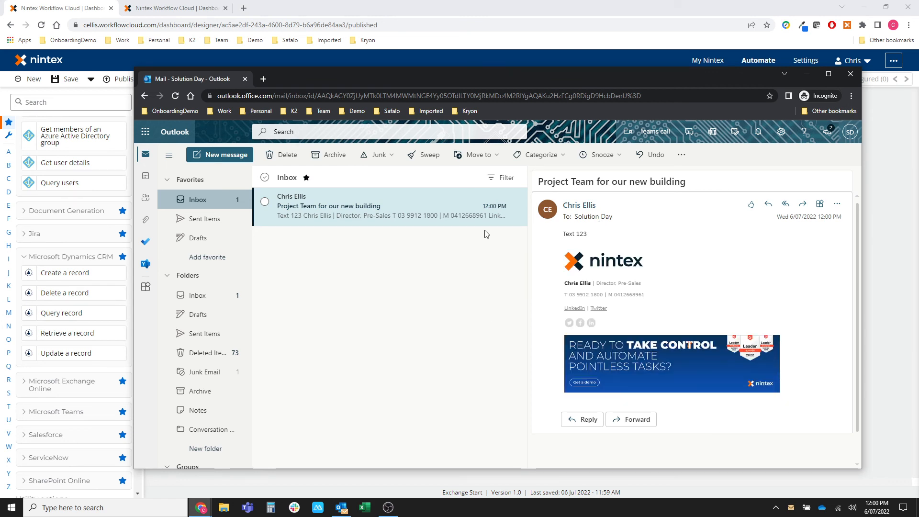
pyautogui.click(806, 76)
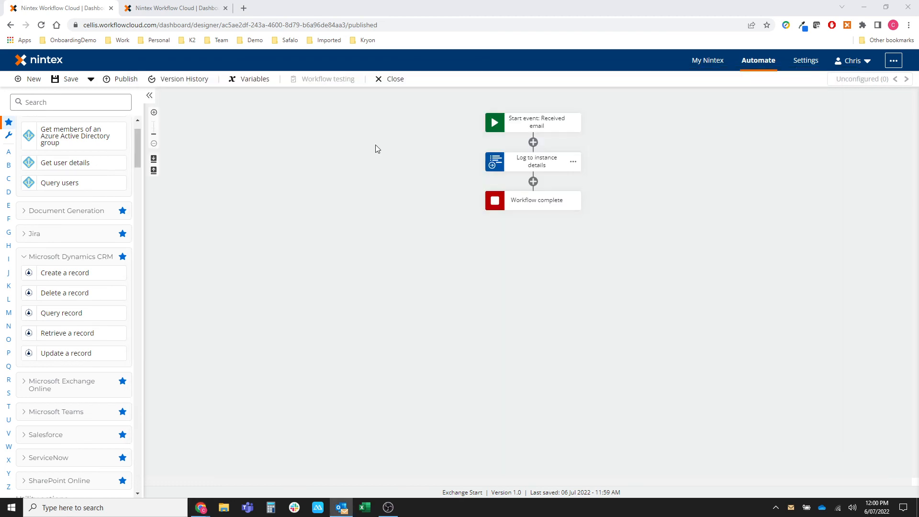
# Verify the completed Exchange Start instance logged the sender's email, then reopen the Start event.
pyautogui.click(160, 8)
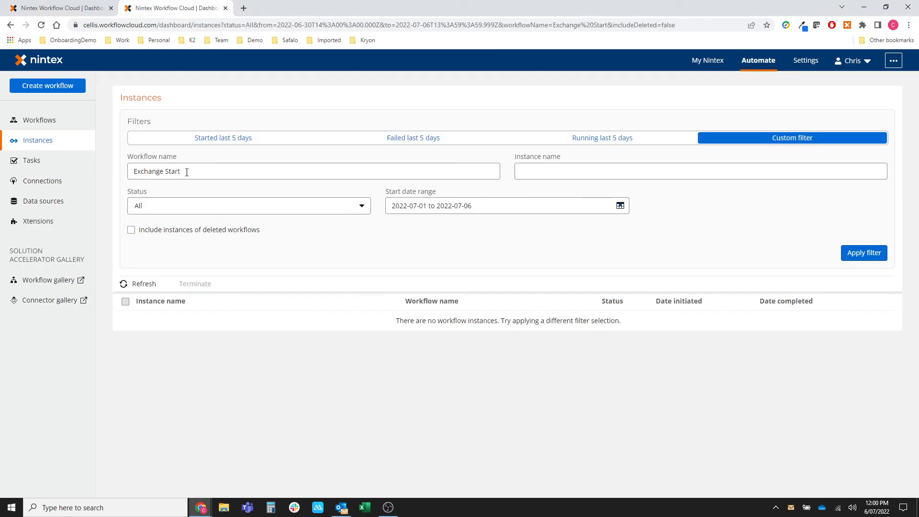
pyautogui.click(873, 256)
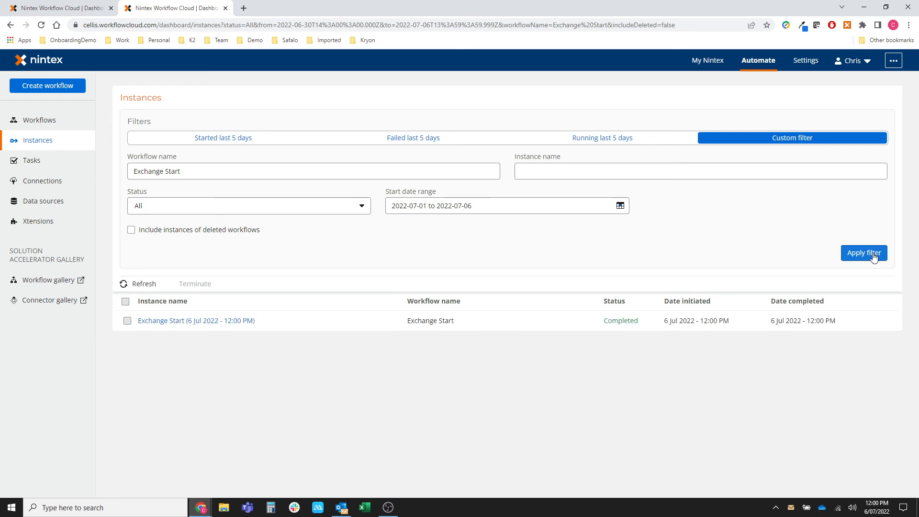
pyautogui.click(158, 320)
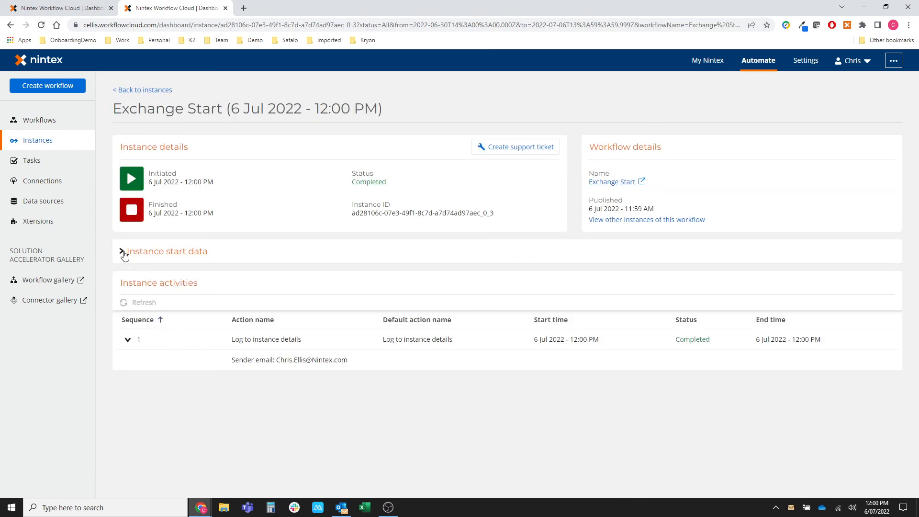
pyautogui.moveTo(276, 360); pyautogui.dragTo(355, 363)
pyautogui.click(75, 7)
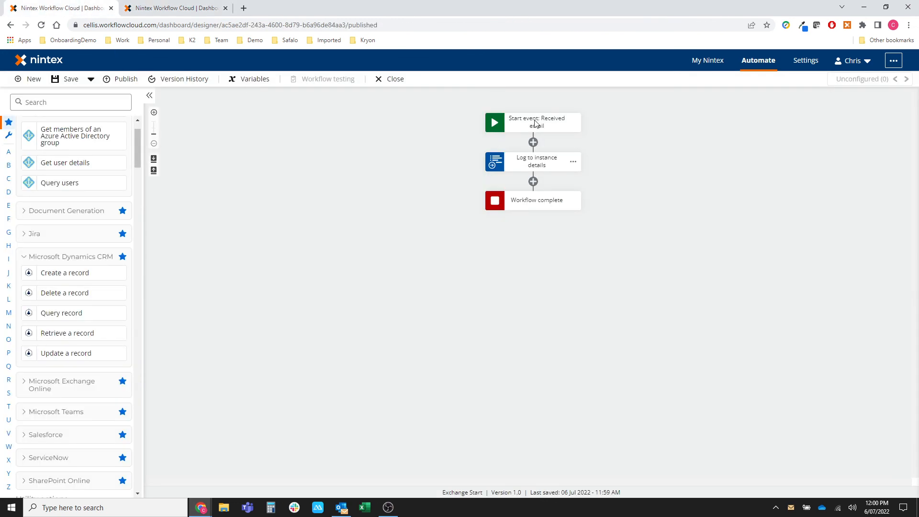
pyautogui.click(534, 119)
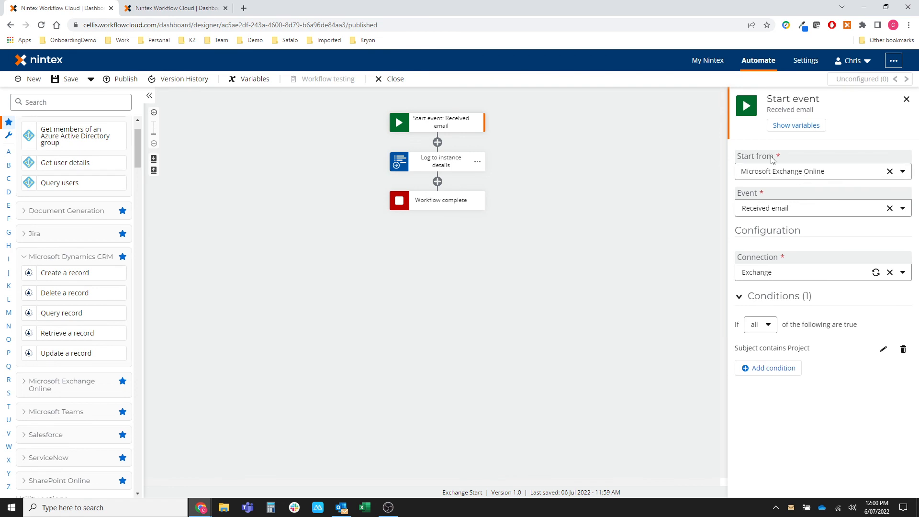